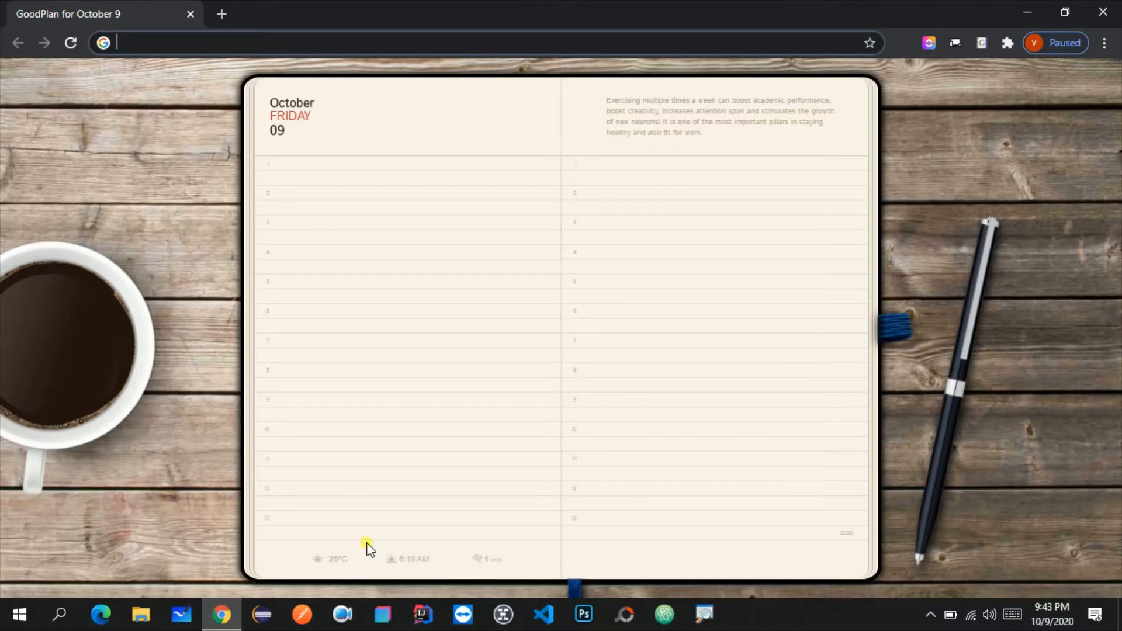
Search the web for "download sts" and open the Tools - Spring page on spring.io.
type("dow")
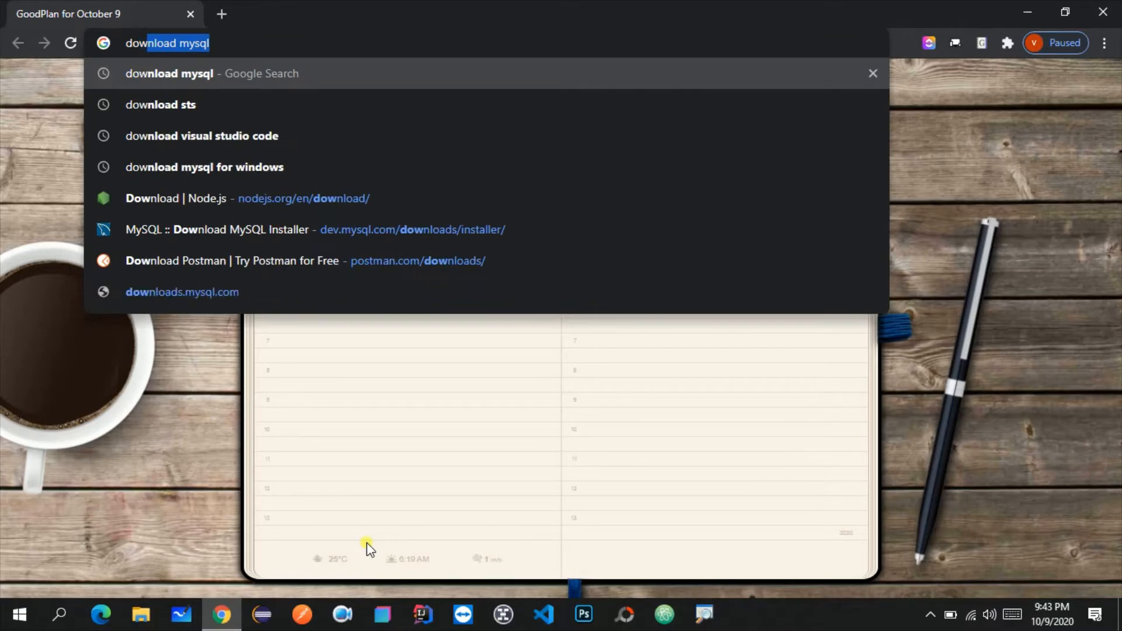
type("nload sts")
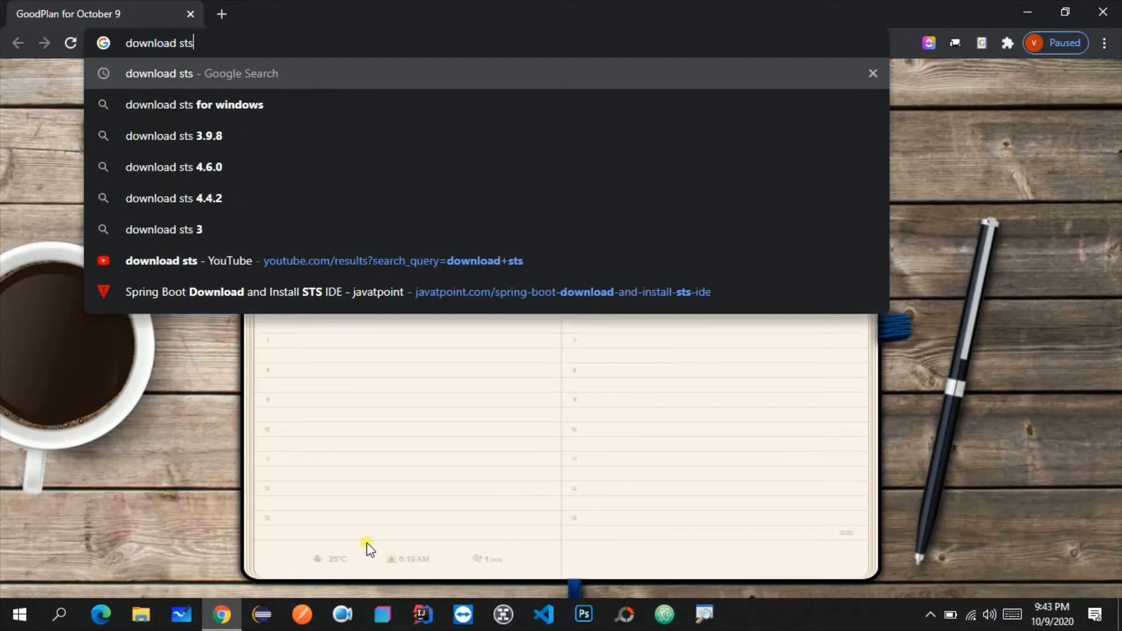
key("Return")
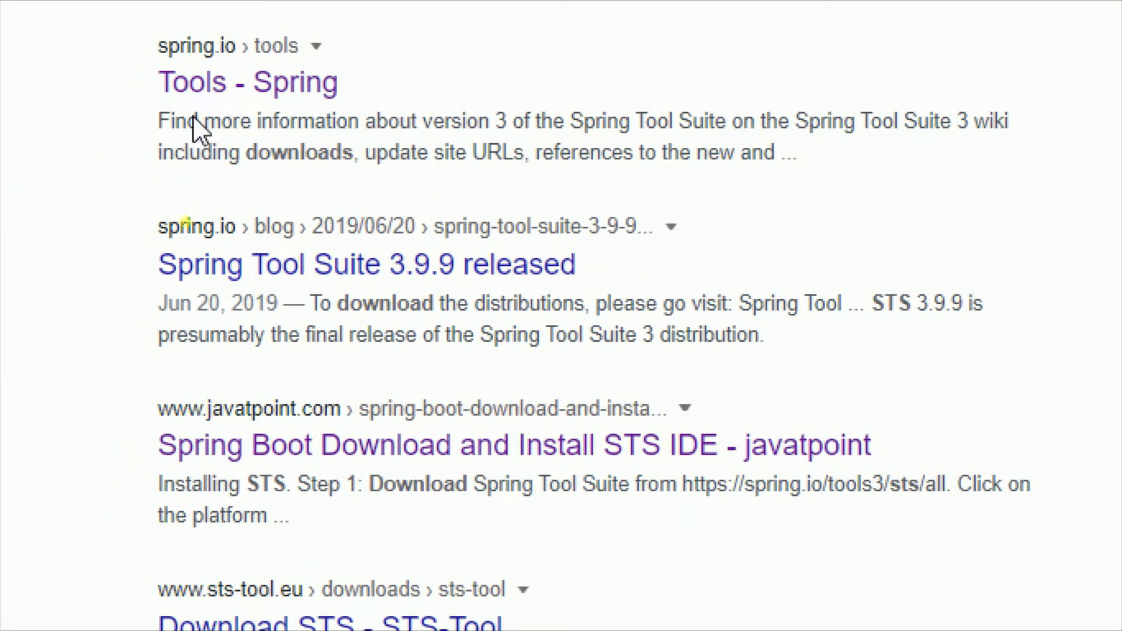
left_click(250, 105)
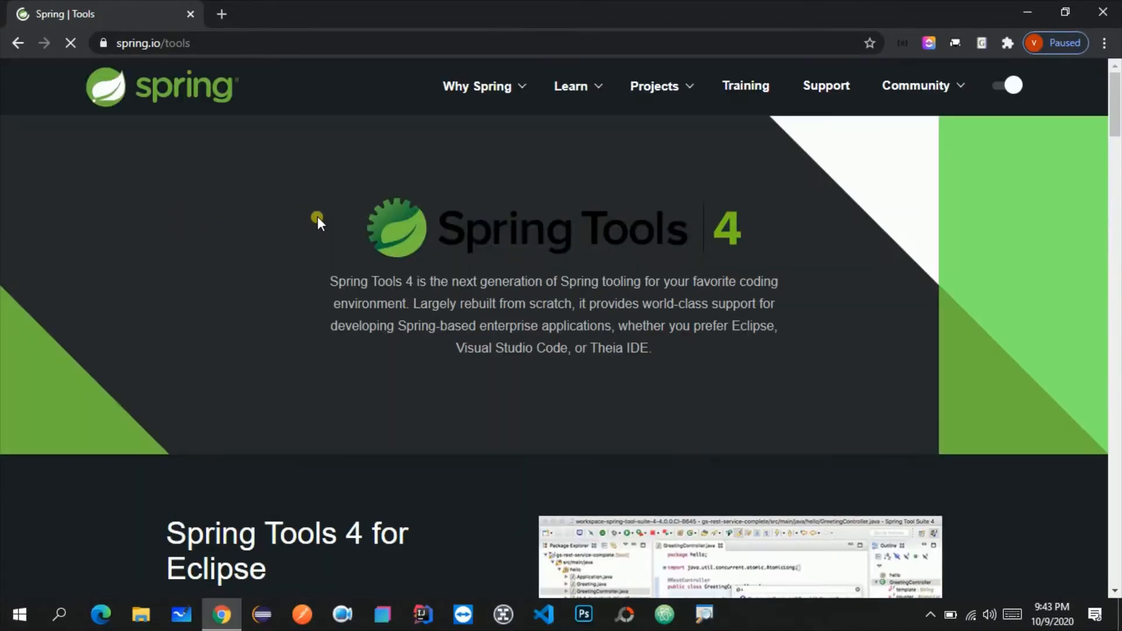
Start downloading the 4.8.0 Windows 64-bit build of Spring Tools 4 for Eclipse, and pause the download.
scroll(319, 217, "down", 7)
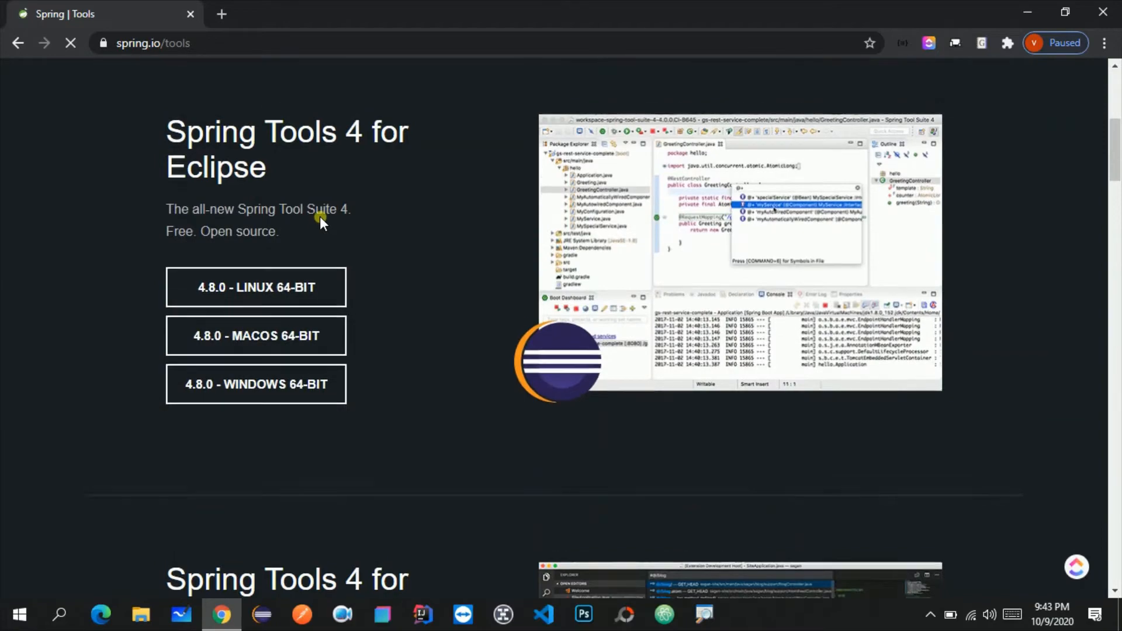
scroll(320, 219, "down", 1)
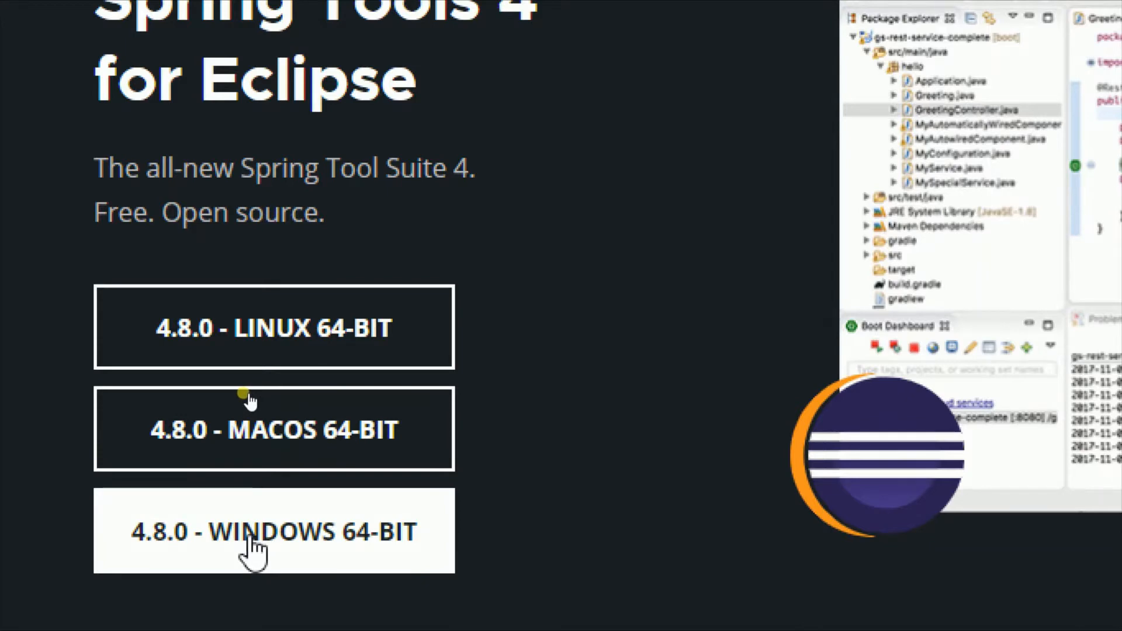
left_click(253, 552)
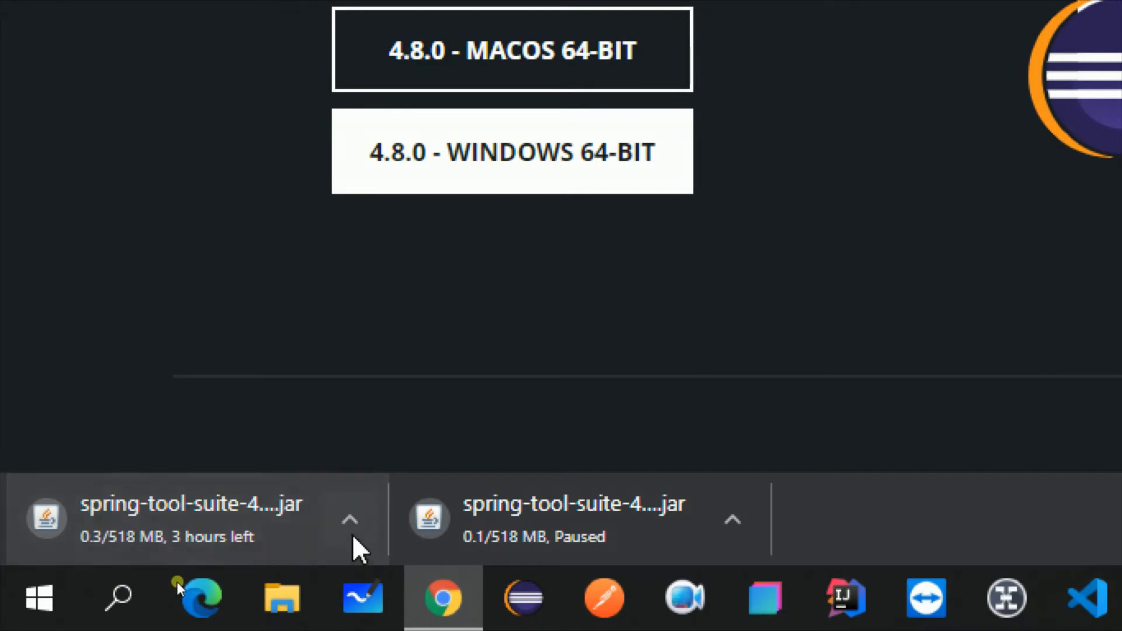
left_click(351, 520)
left_click(430, 380)
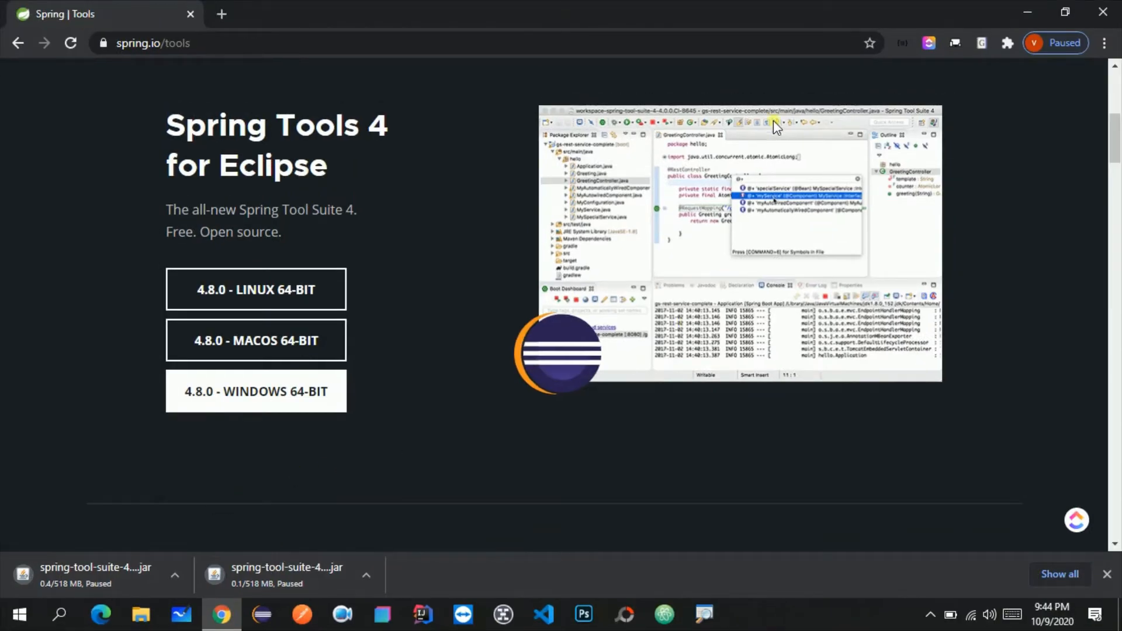
On the desktop, extract the downloaded spring-tool-suite-4-4.8.0 self-extracting archive into a folder of the same name.
left_click(1035, 16)
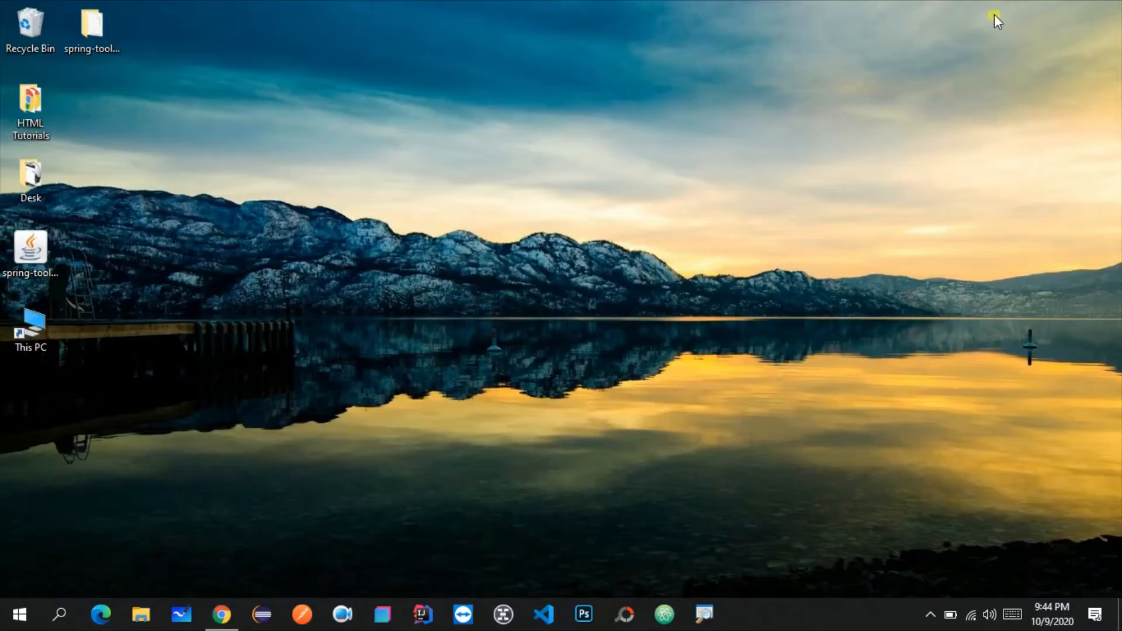
left_click_drag(29, 250, 381, 70)
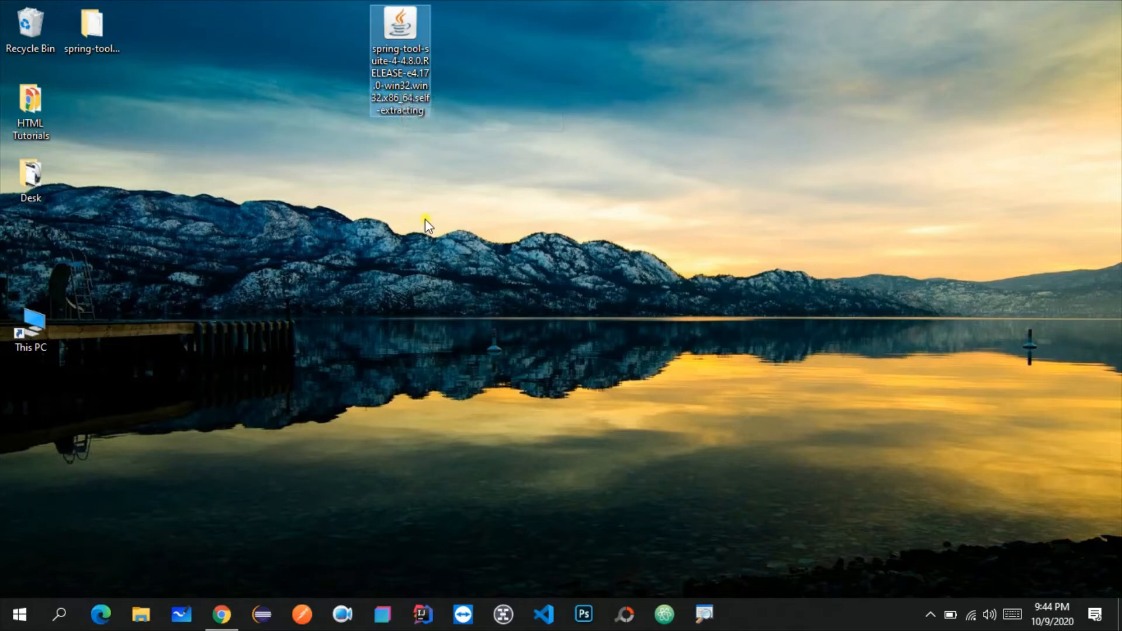
double_click(409, 64)
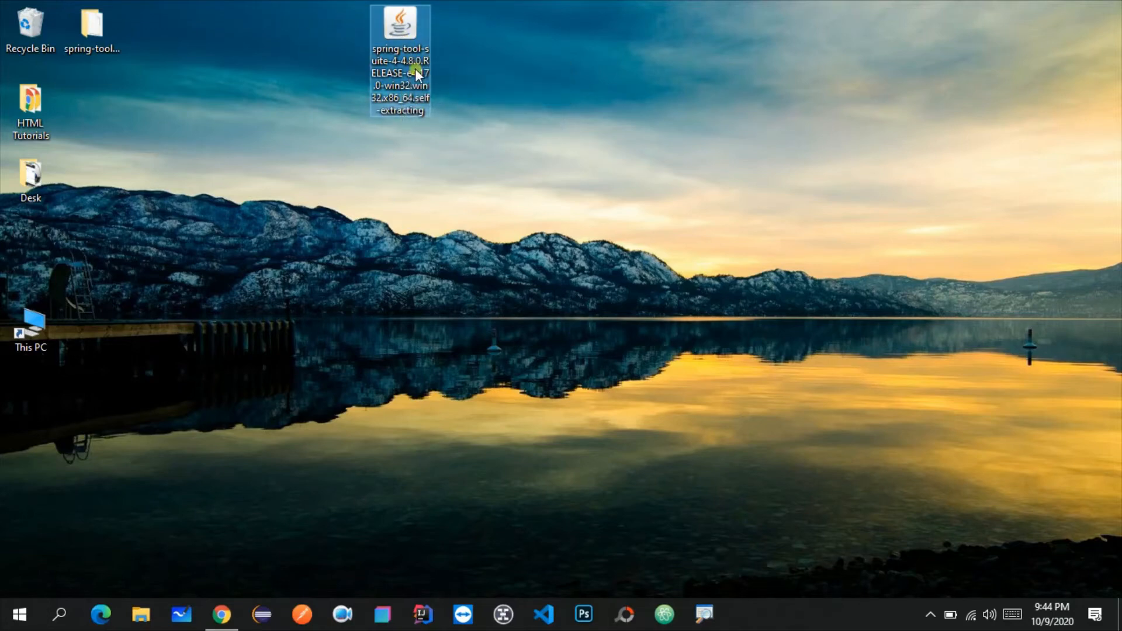
right_click(400, 34)
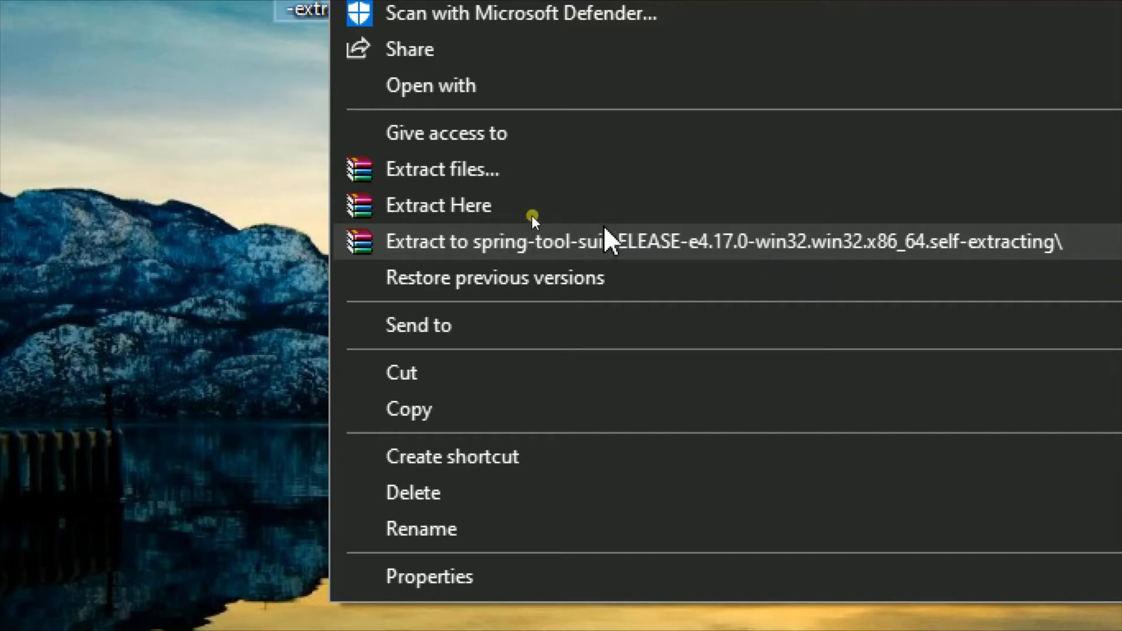
left_click(520, 233)
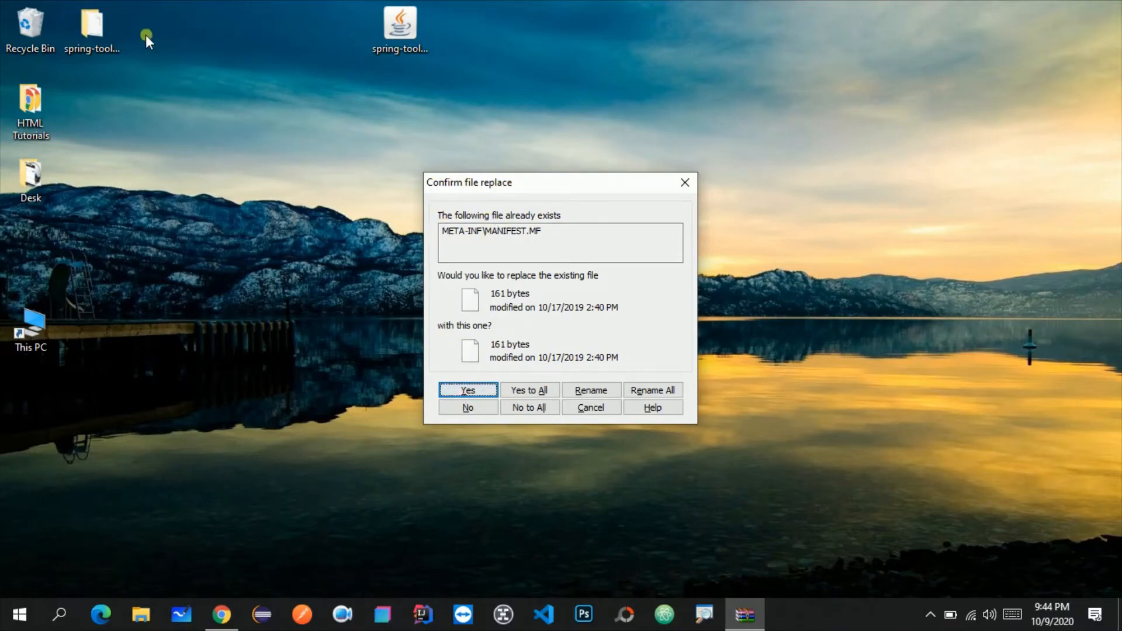
Move the extracted spring-tool-suite folder to a free desktop area, dismiss the file replacement prompt, and open the folder.
left_click_drag(93, 29, 254, 195)
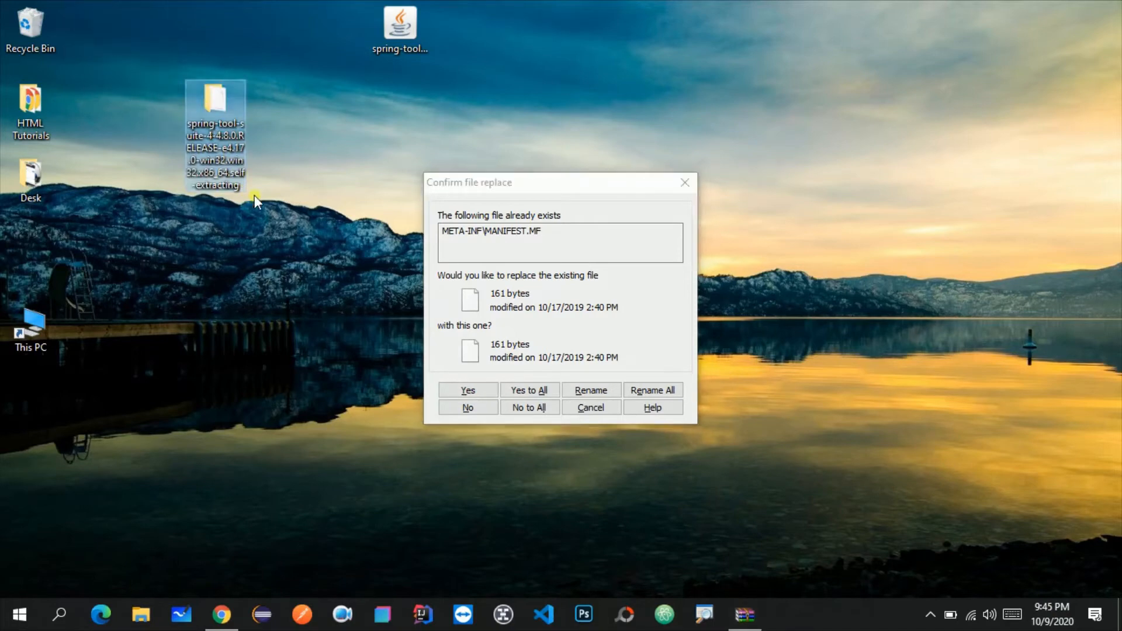
left_click(267, 184)
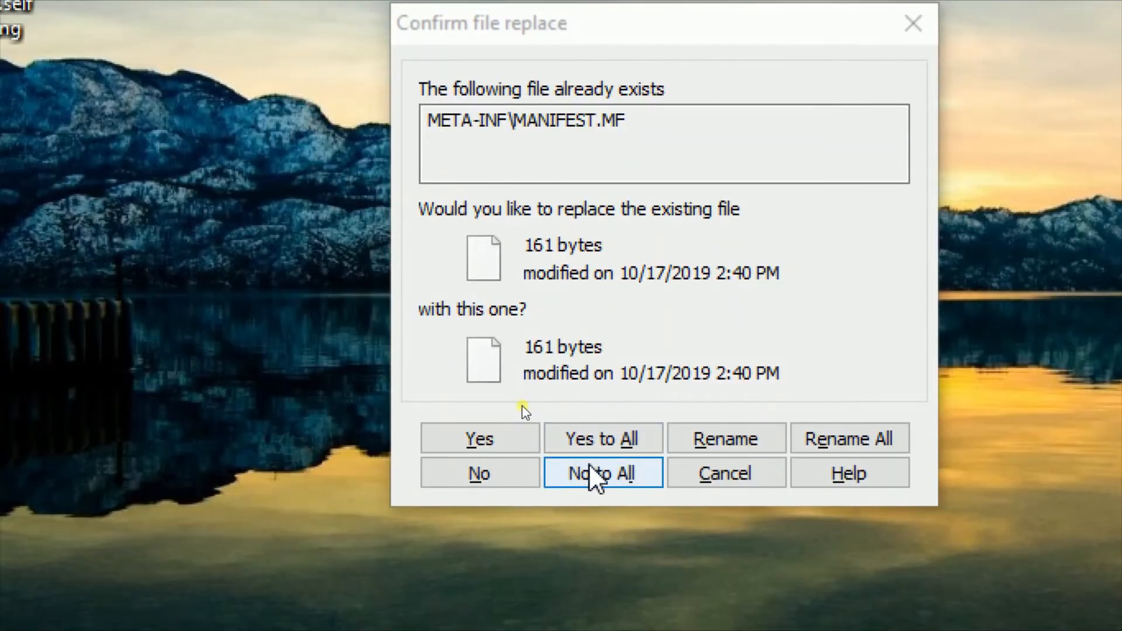
left_click(591, 538)
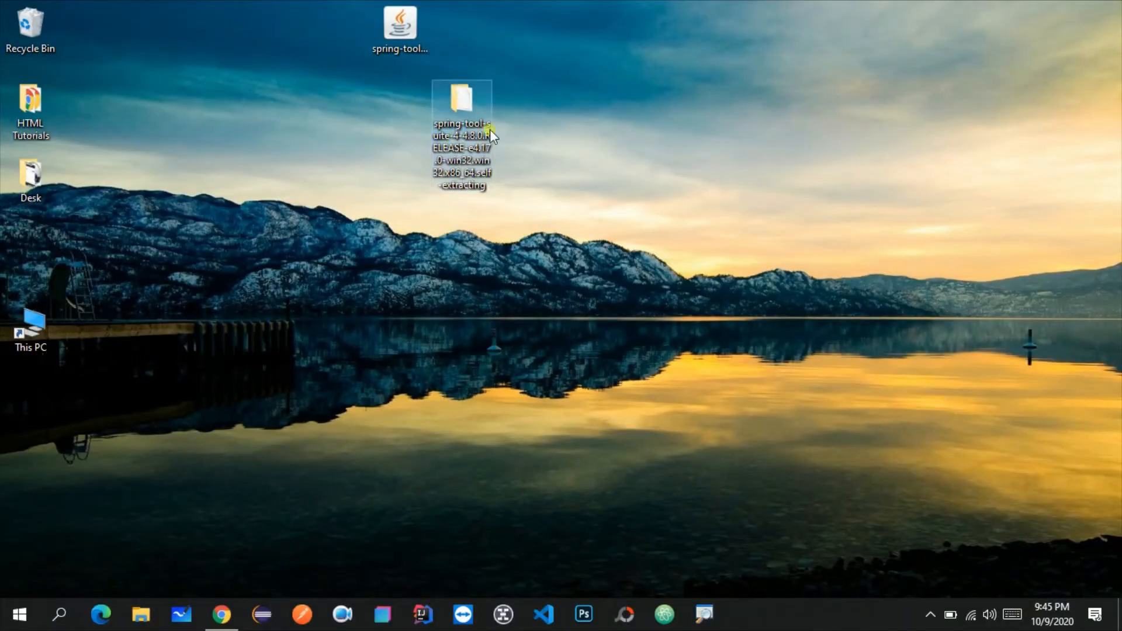
double_click(468, 100)
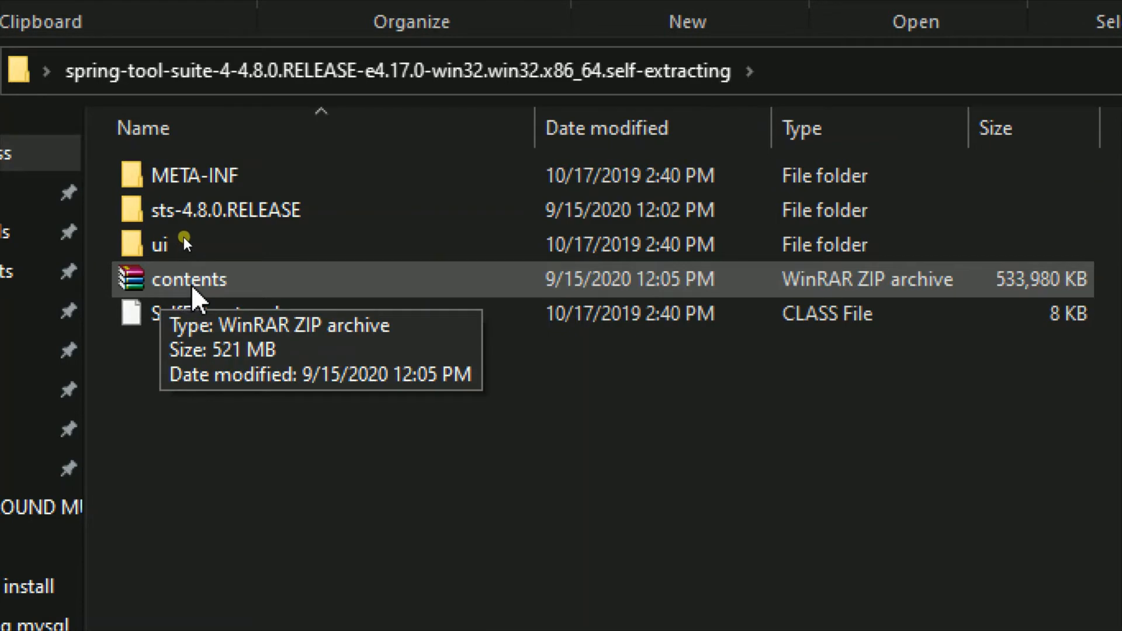
Review the extraction options for the contents ZIP archive without extracting it.
right_click(266, 284)
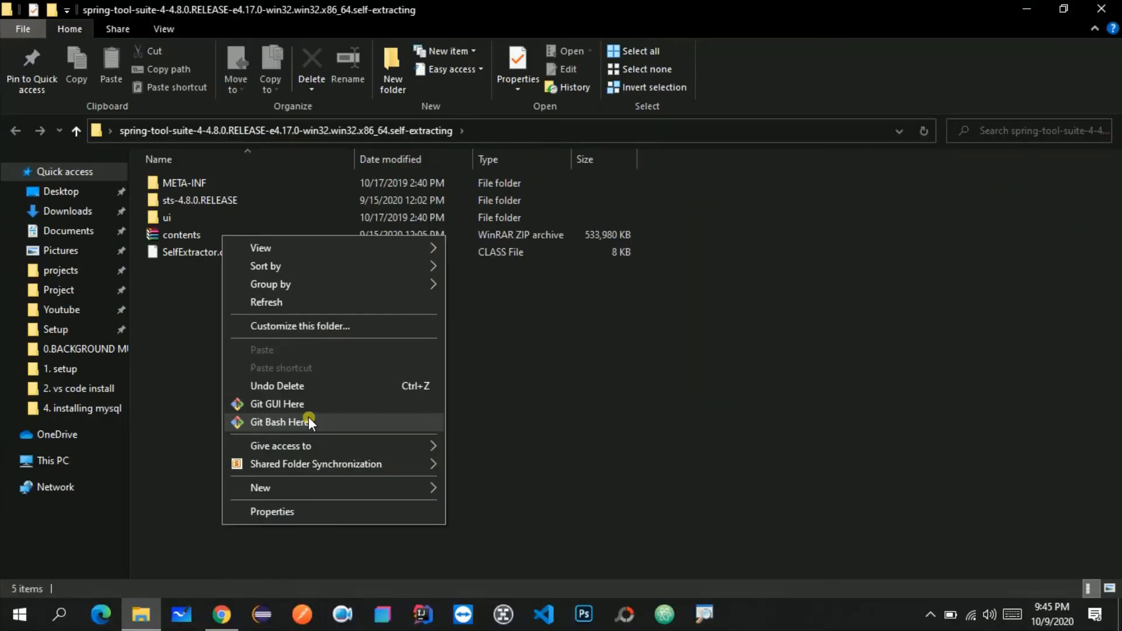
left_click(369, 421)
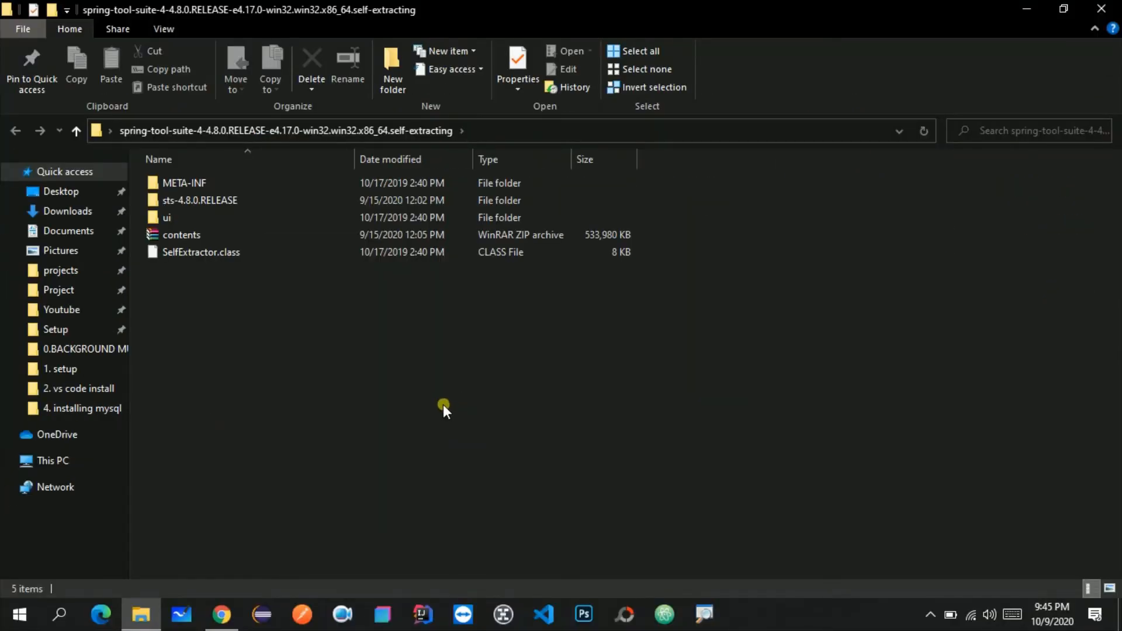
left_click(204, 237)
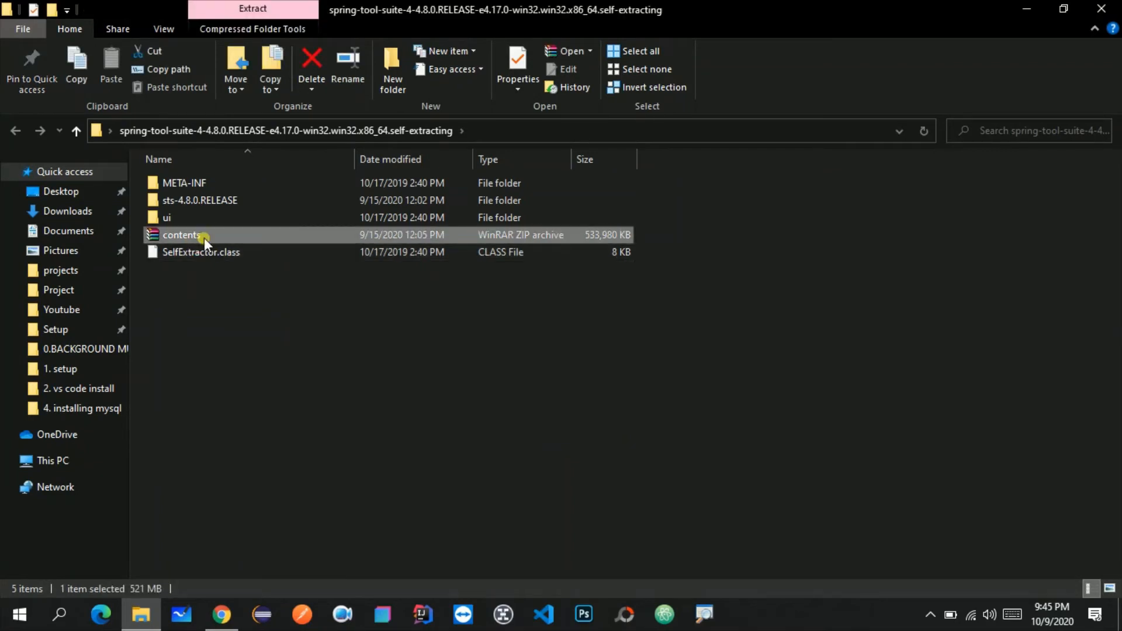
right_click(246, 237)
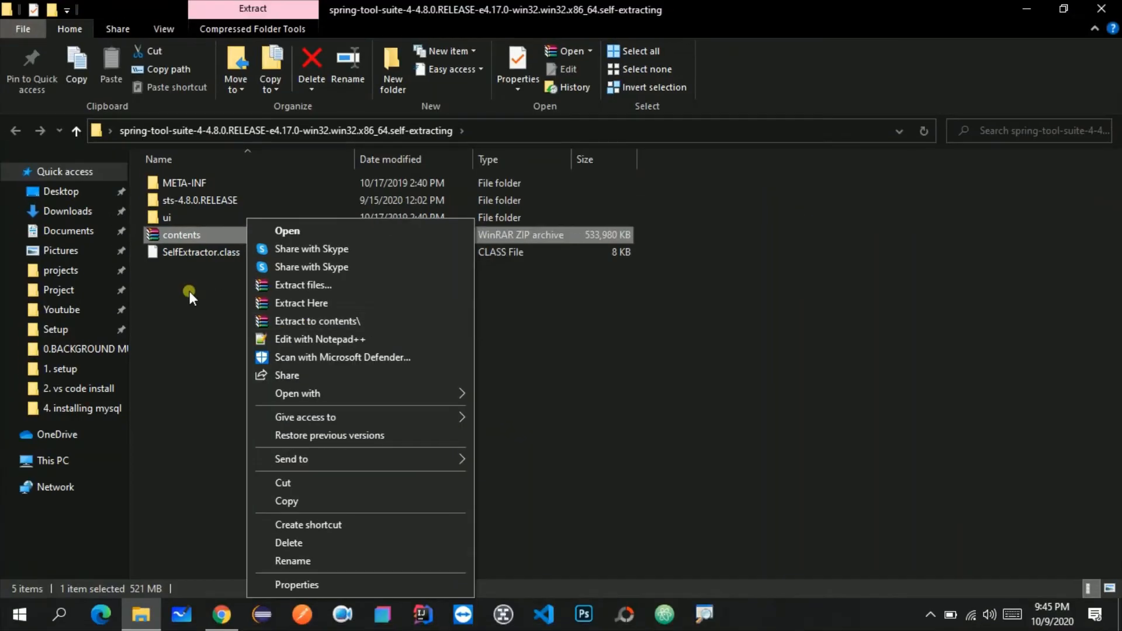
left_click(78, 261)
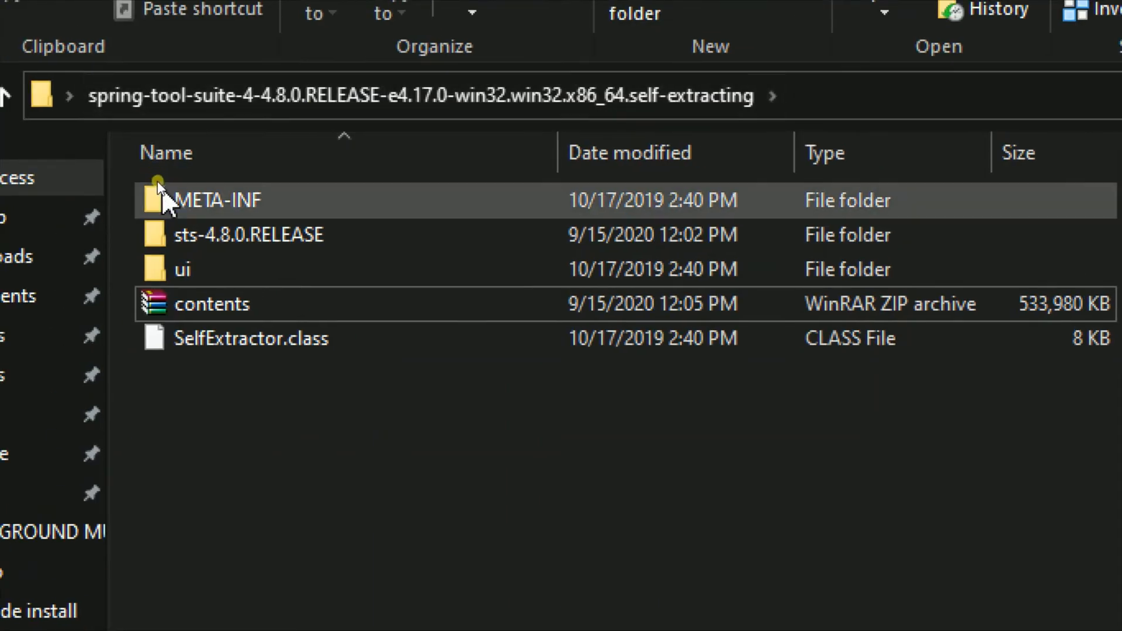
left_click(228, 479)
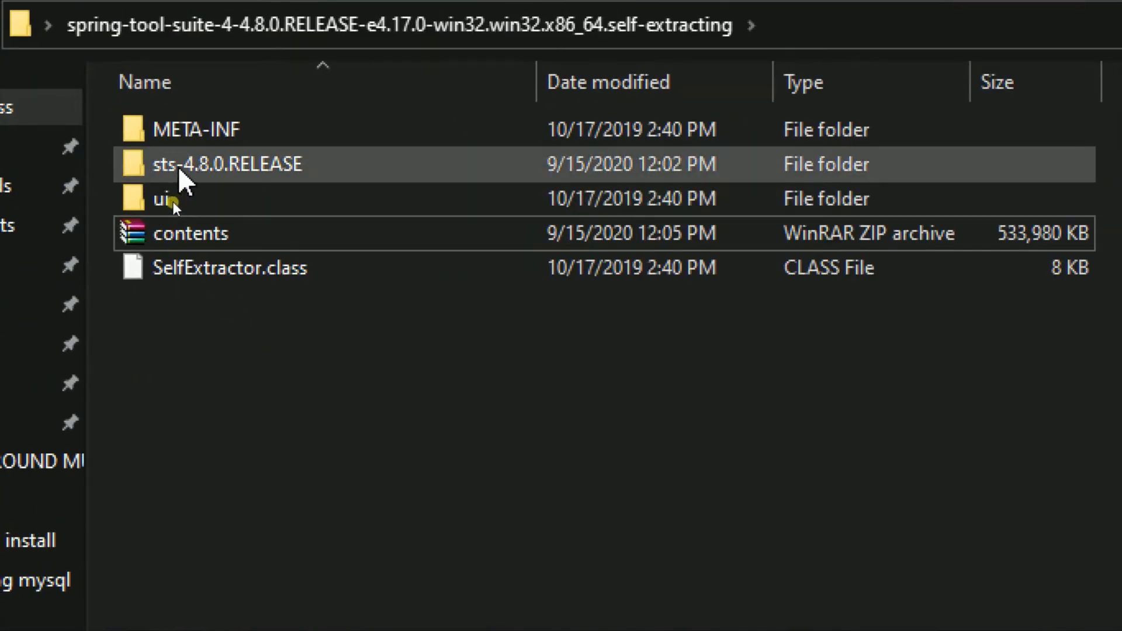
Open the sts-4.8.0.RELEASE folder and start the SpringToolSuite4 application.
mouse_move(216, 170)
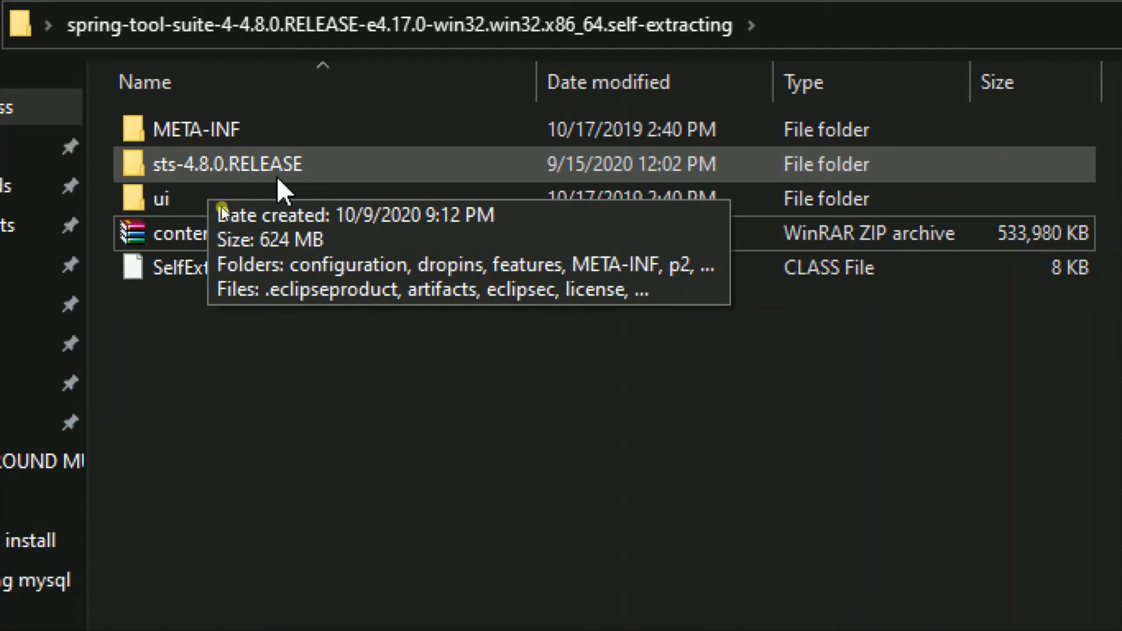
double_click(193, 170)
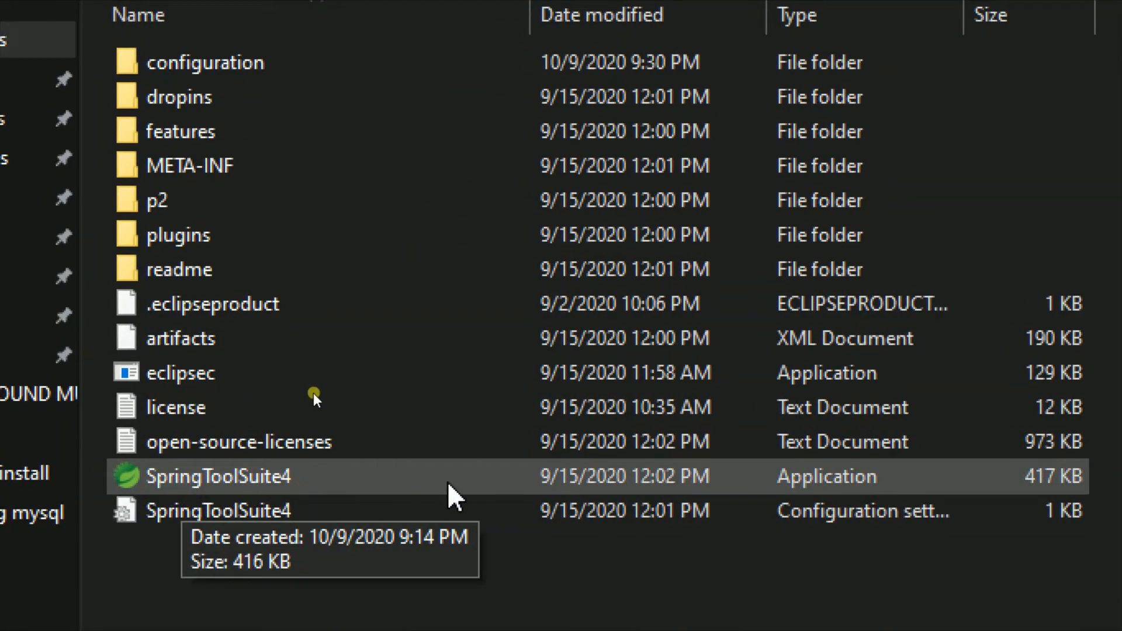
left_click(317, 482)
double_click(318, 488)
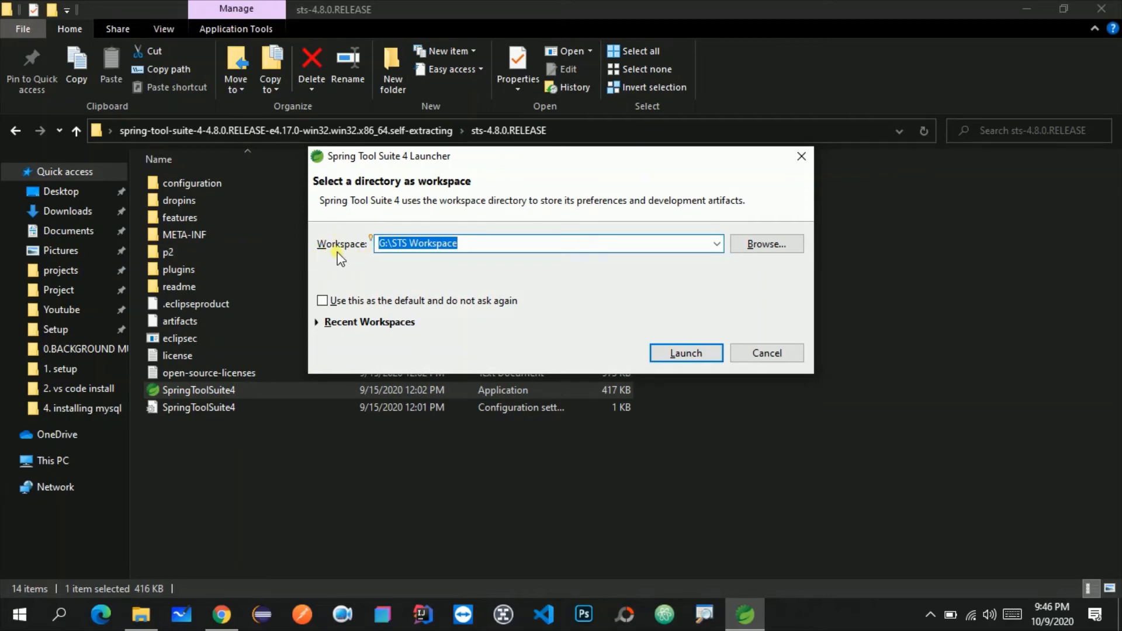
Browse for a workspace directory on Local Disk (G:) and create a folder there named STS Workspace.
left_click(780, 245)
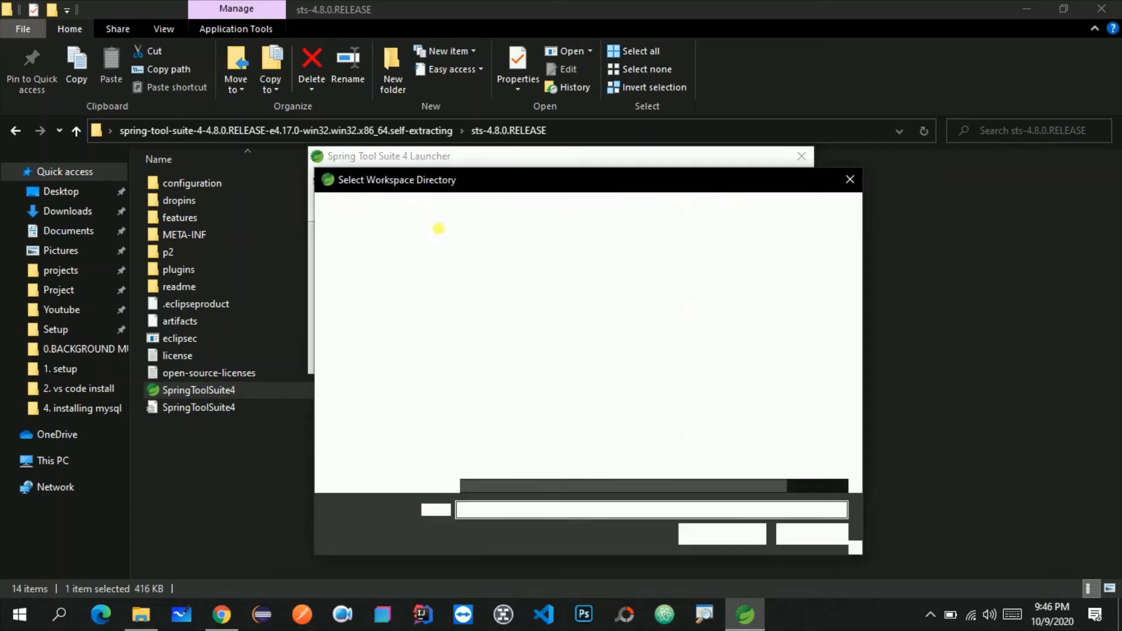
left_click(368, 320)
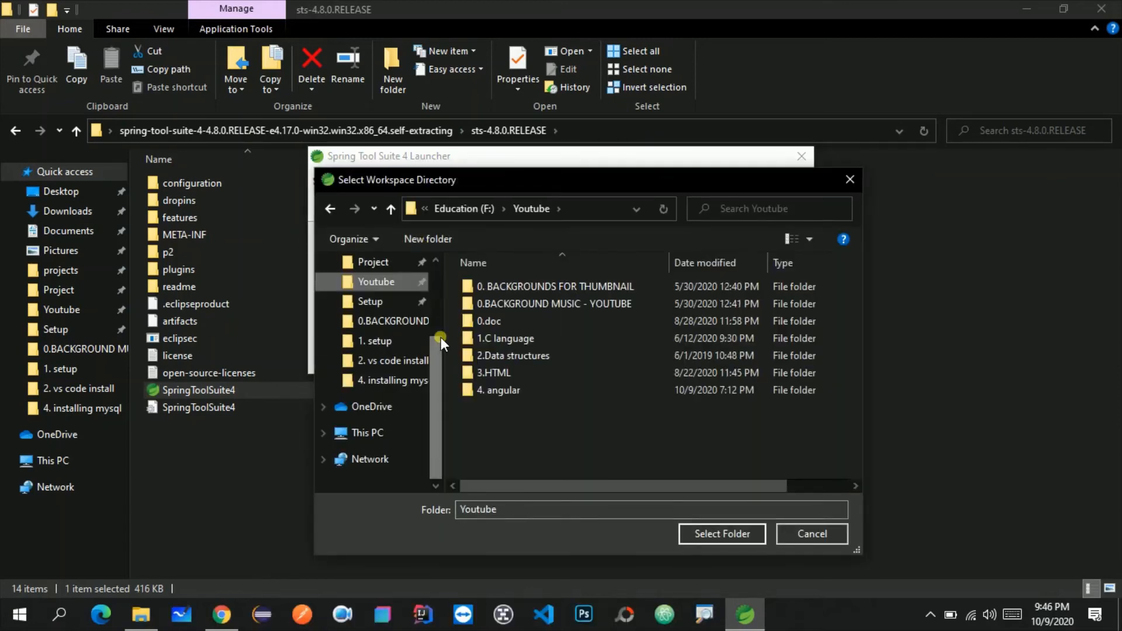
left_click(383, 444)
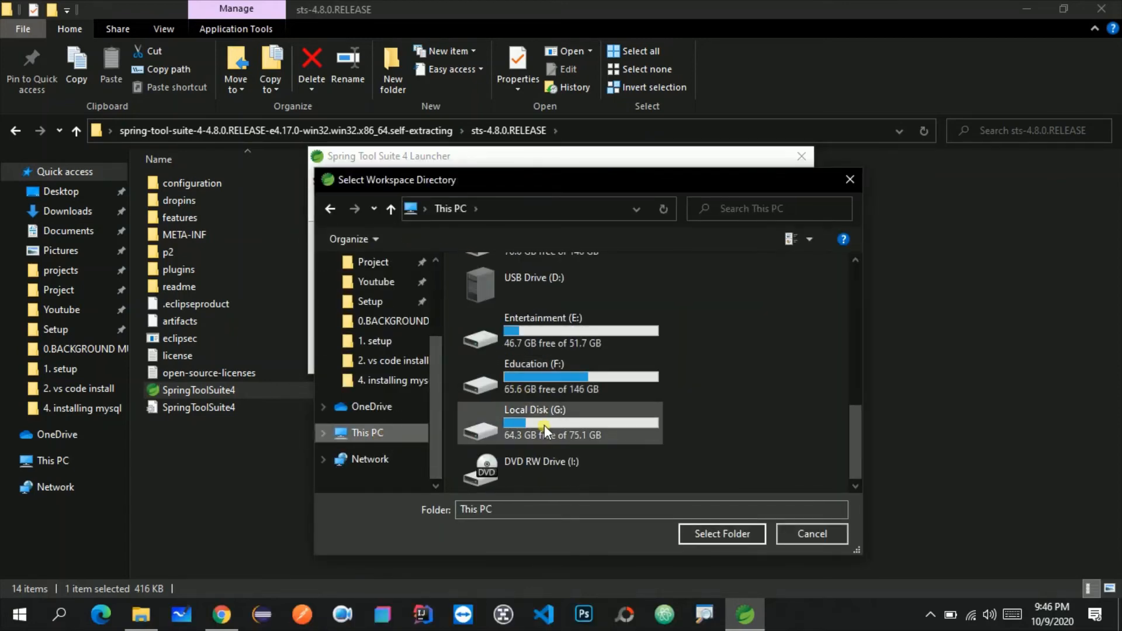
double_click(544, 427)
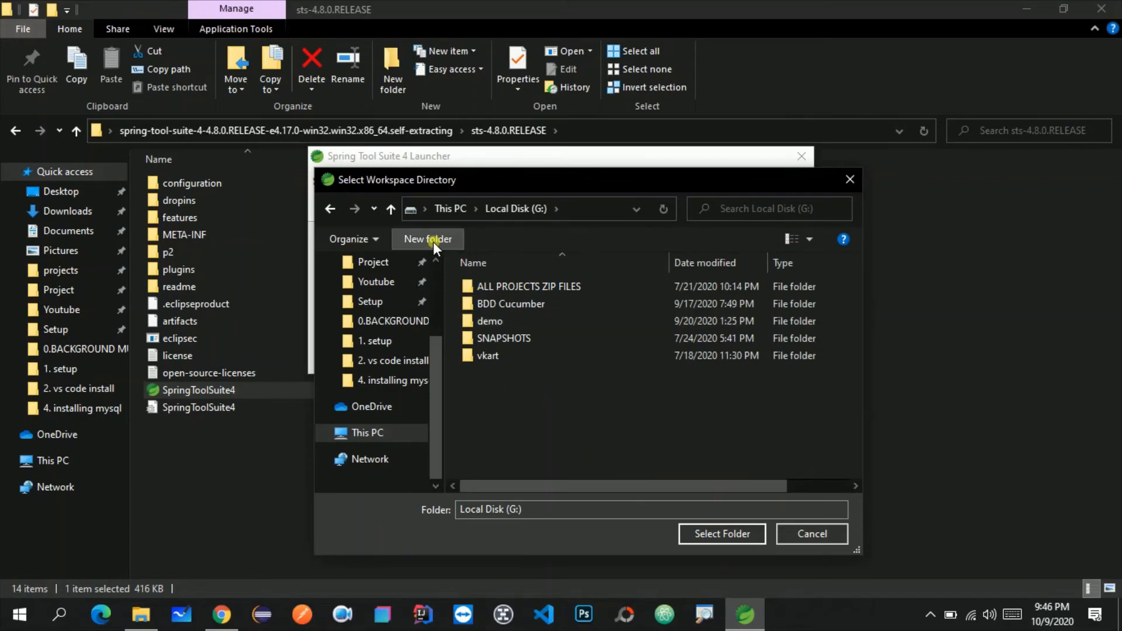
left_click(433, 240)
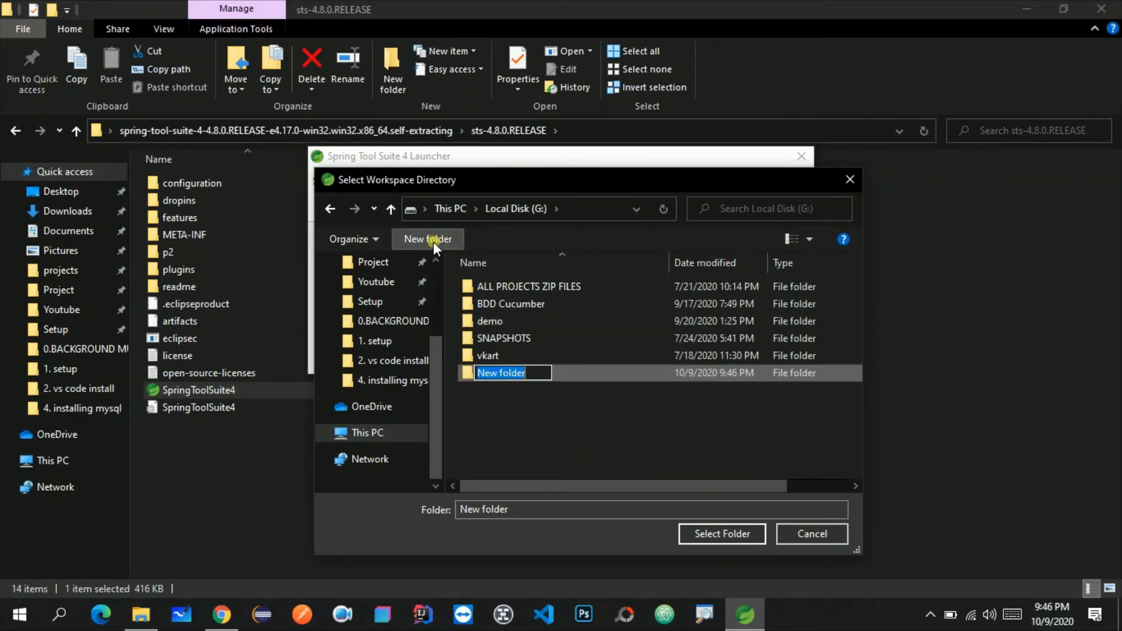
type("STS W")
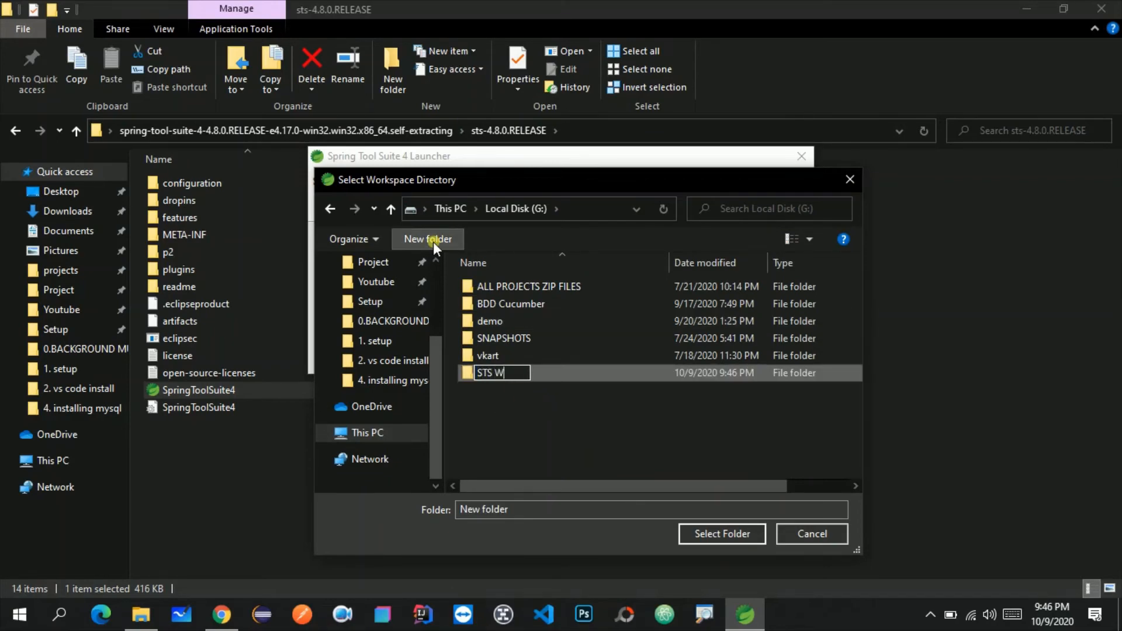
type("orkspace")
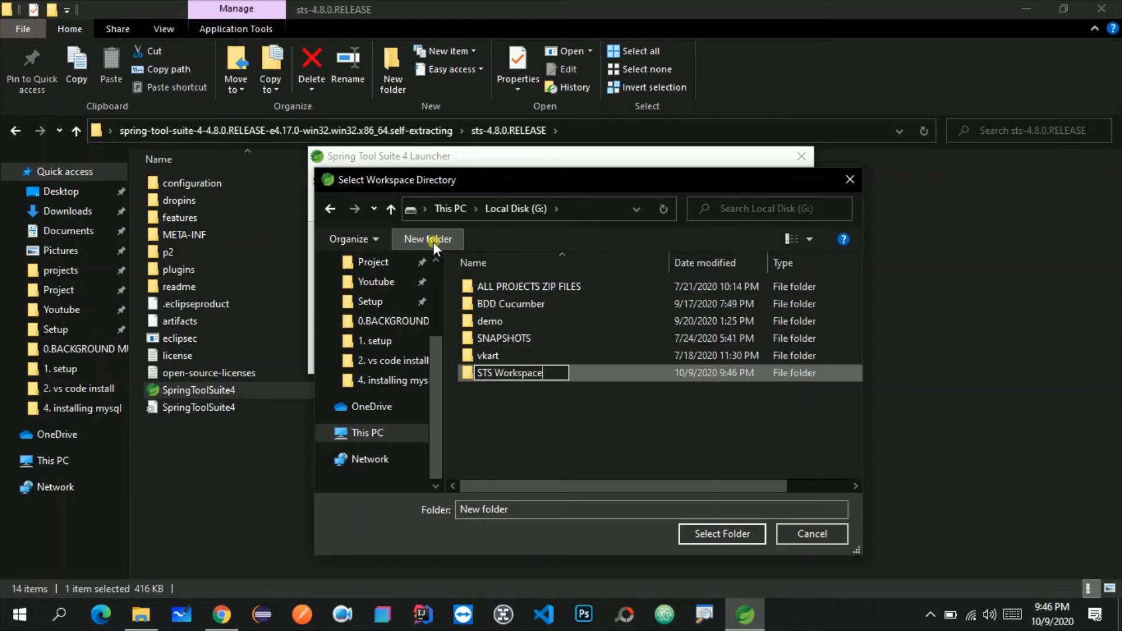
key("Return")
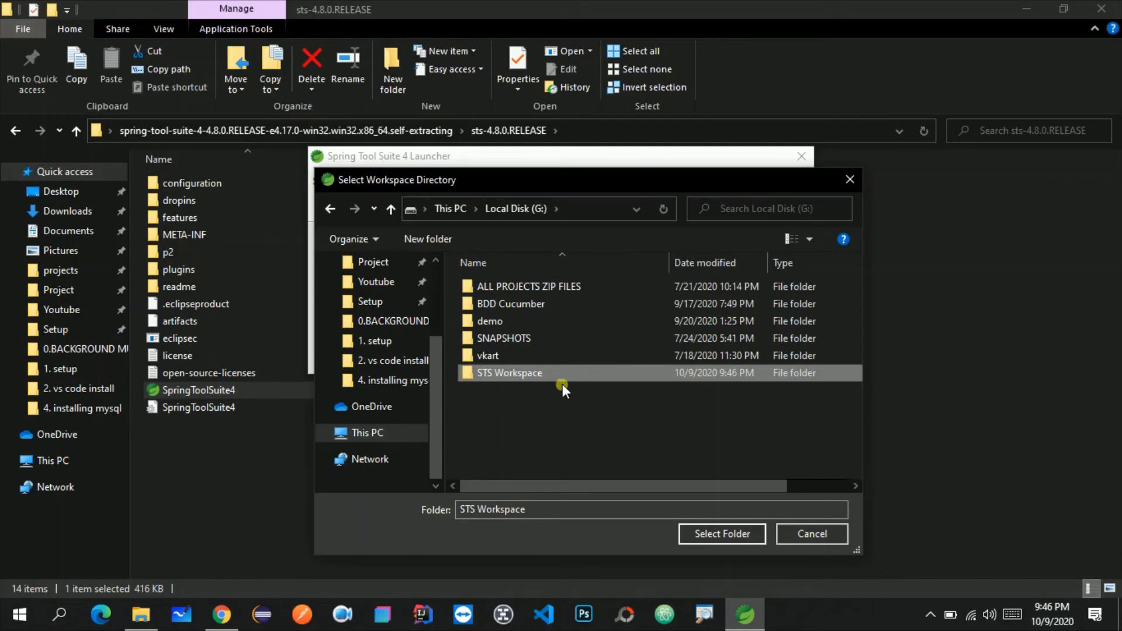
Launch Spring Tool Suite 4 with G:\STS Workspace as the workspace and maximize its window.
left_click(714, 535)
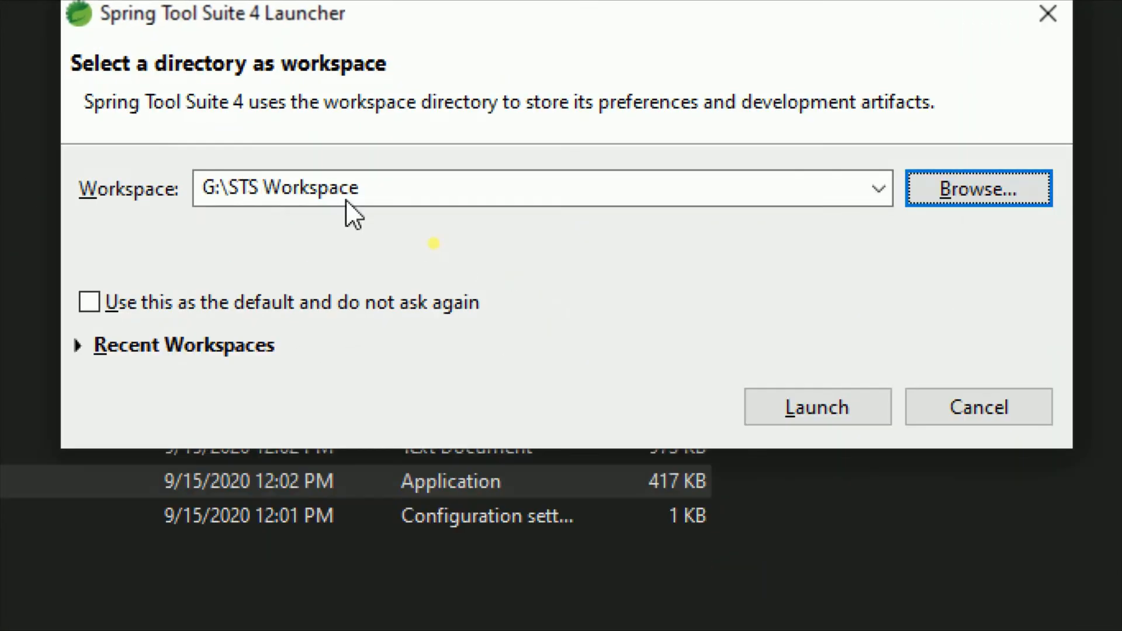
left_click(676, 408)
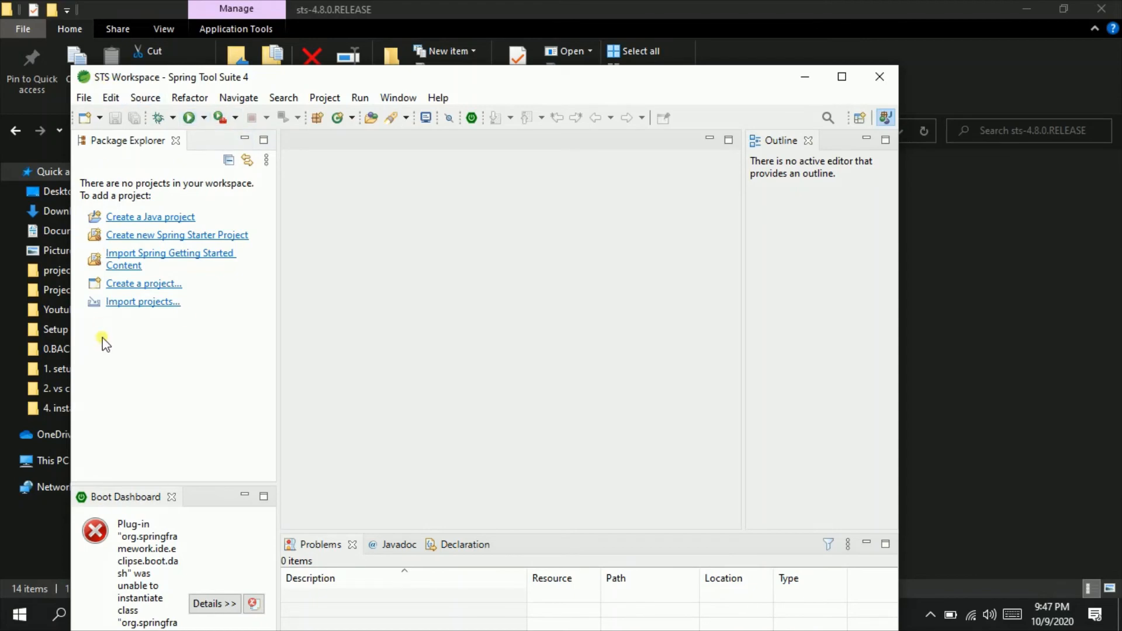
left_click(841, 77)
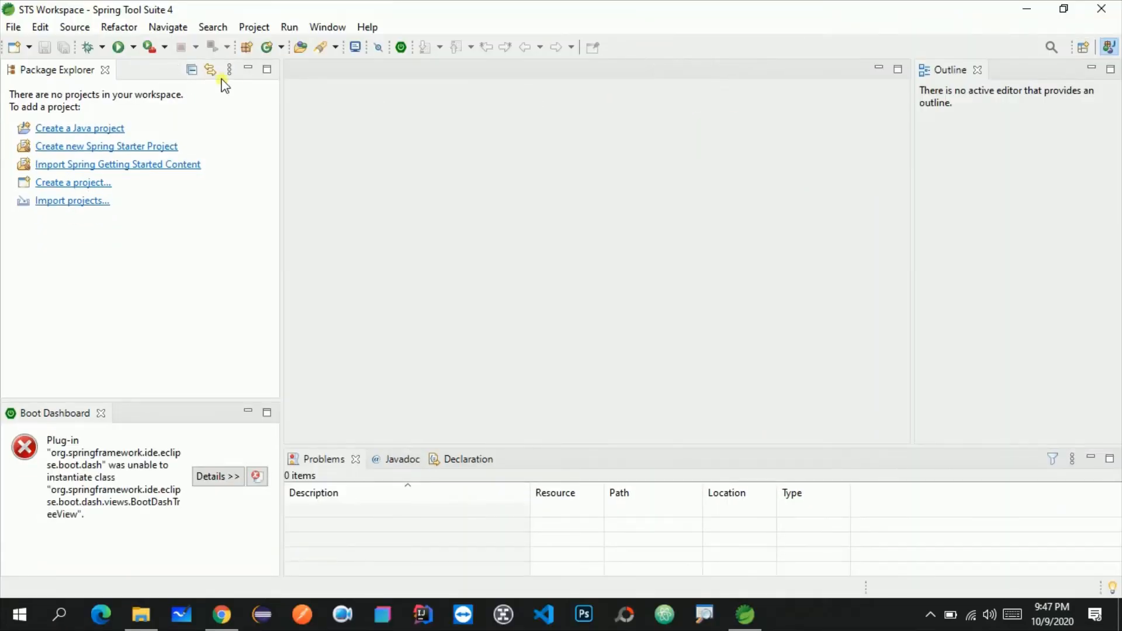